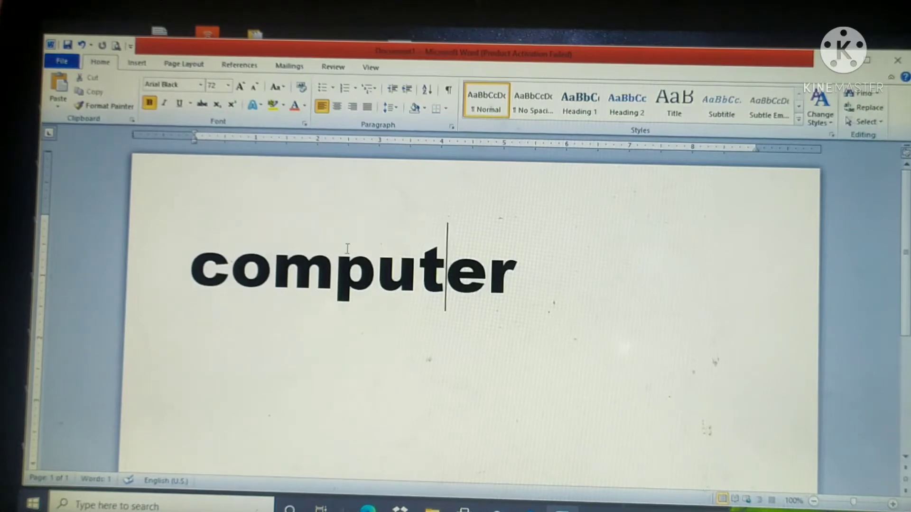
- Delete the 't' so the word reads 'compuer', then move to the empty line below
key("BackSpace")
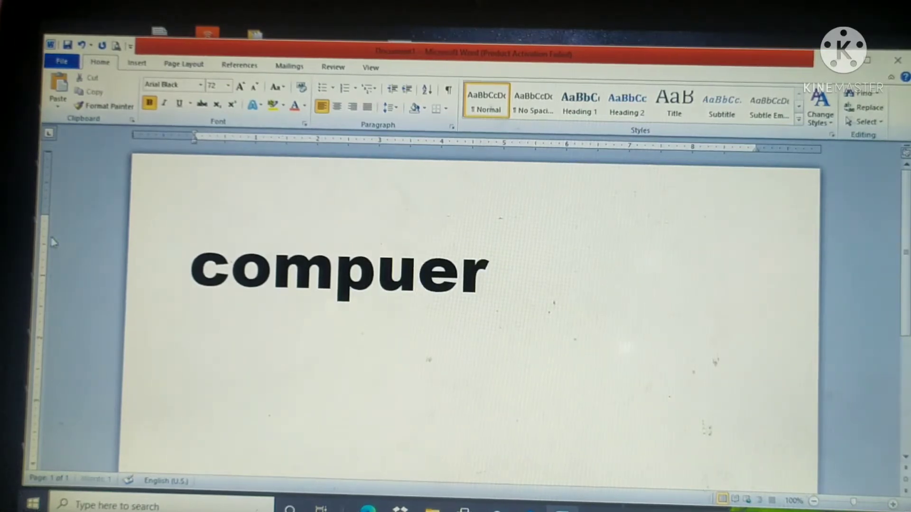
double_click(197, 427)
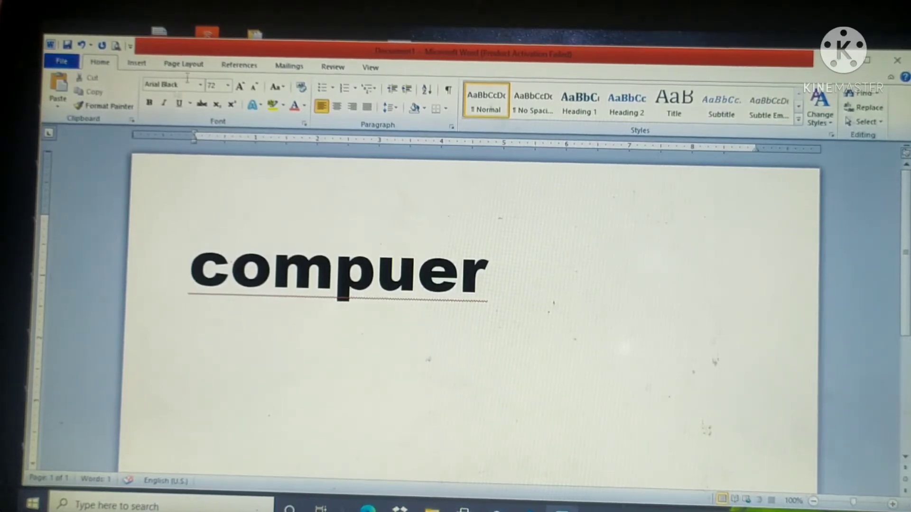
- Switch the ribbon to the Review tab
left_click(331, 67)
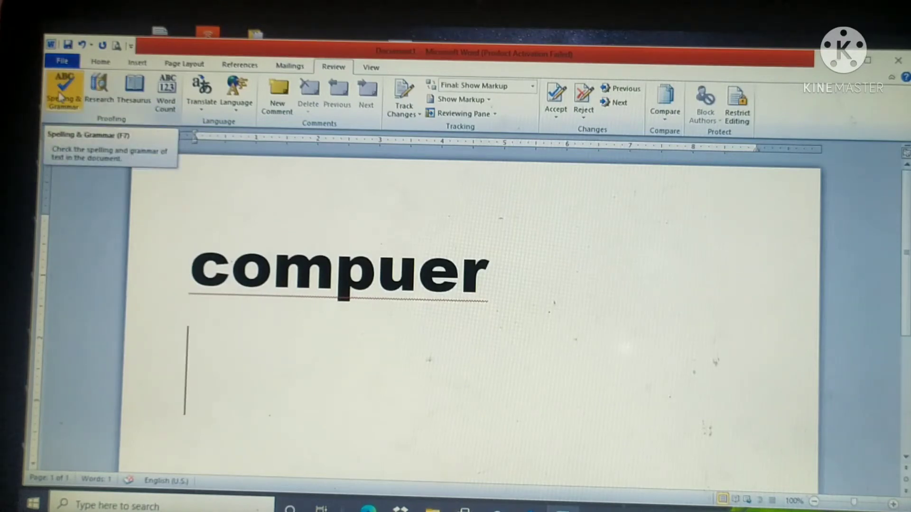
- Run Spelling & Grammar and move its pane up and to the left
left_click(60, 96)
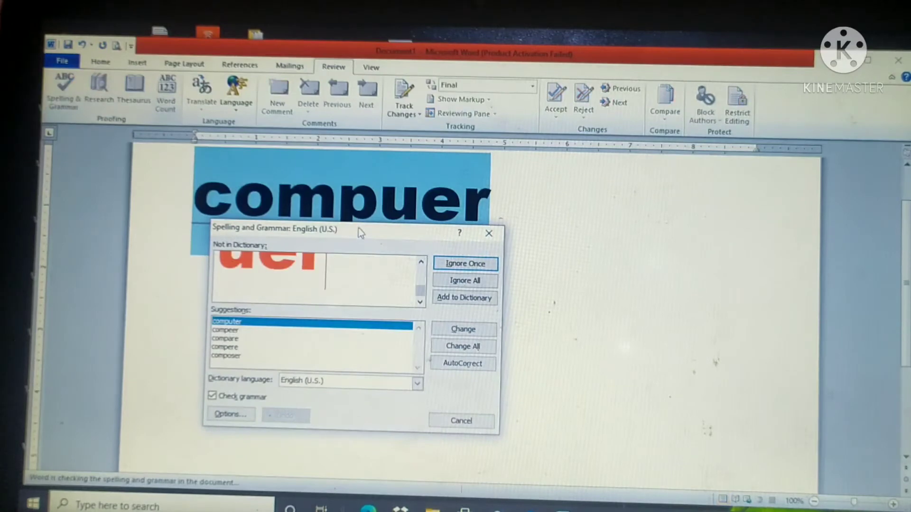
left_click_drag(360, 237, 340, 192)
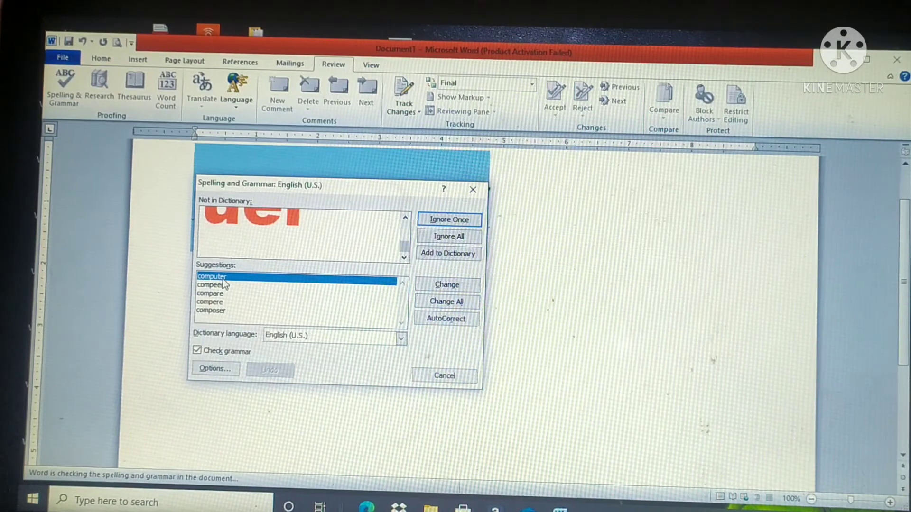
- Replace 'compuer' with 'computer', then accept the capitalized 'Computer'
left_click(223, 280)
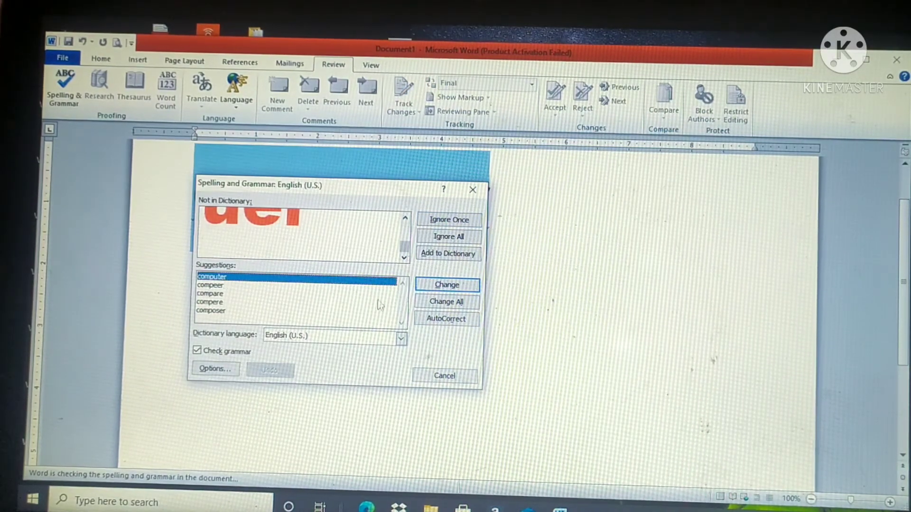
left_click(462, 286)
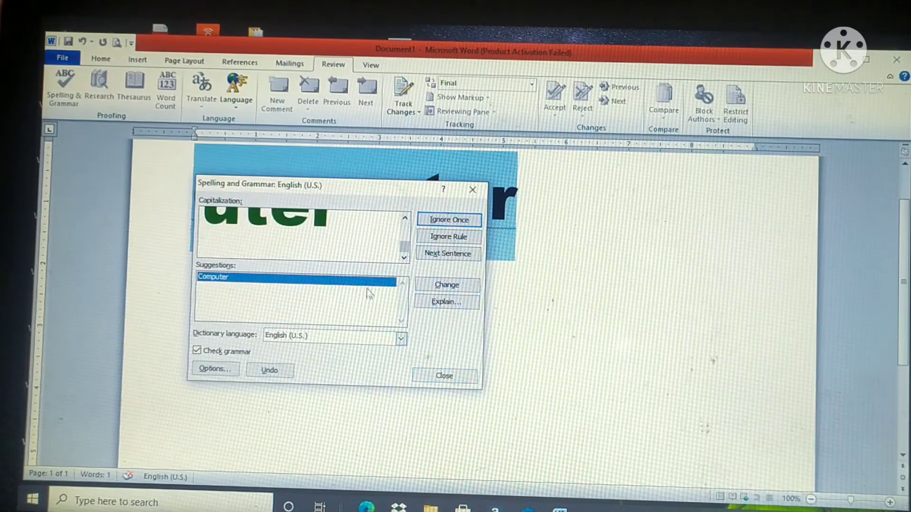
left_click(450, 285)
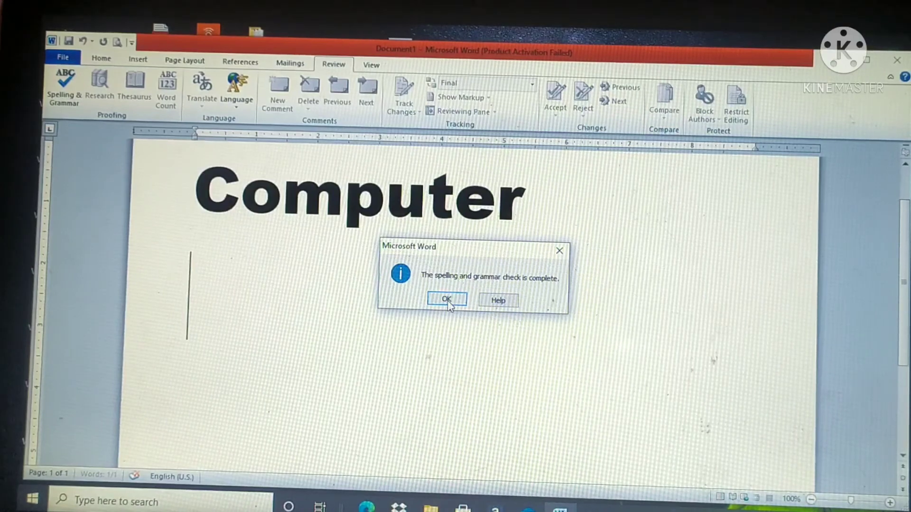
- Acknowledge the 'spelling and grammar check is complete' message with OK
left_click(449, 300)
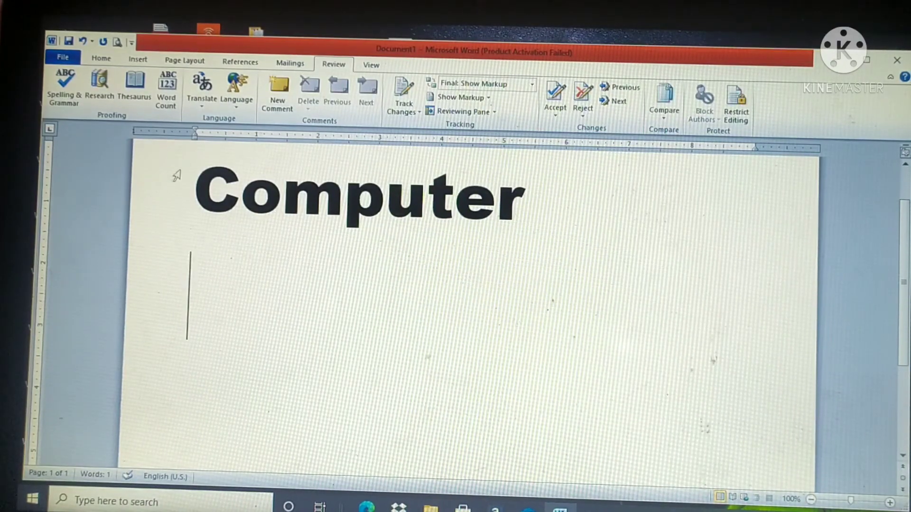